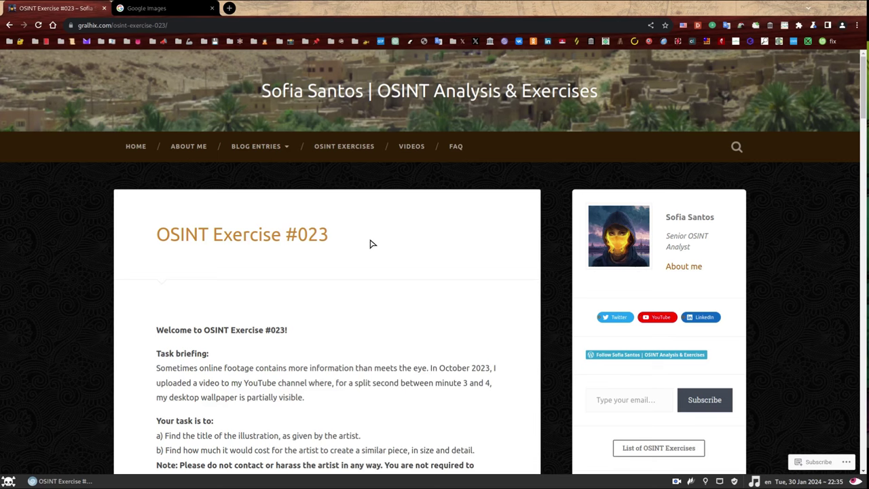
Look over the exercise title and briefing, then return to the OSINT Exercise #023 page.
drag(297, 237, 331, 238)
click(347, 231)
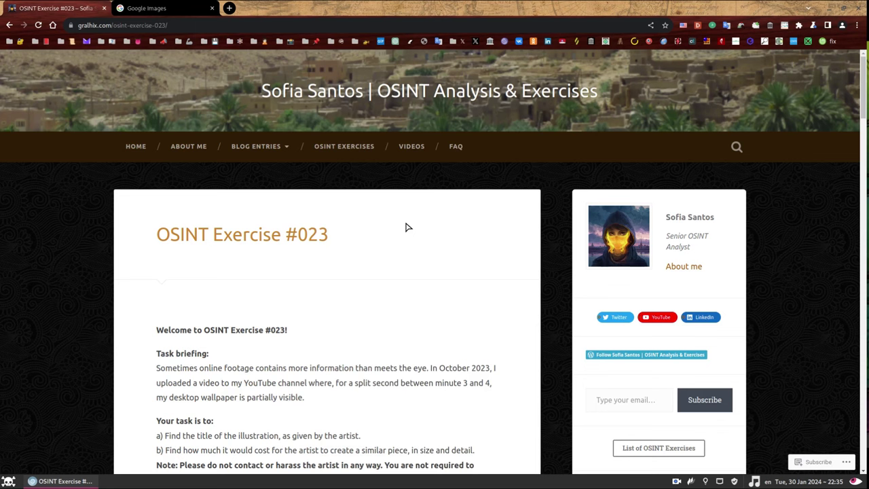
scroll(324, 279, down, 2)
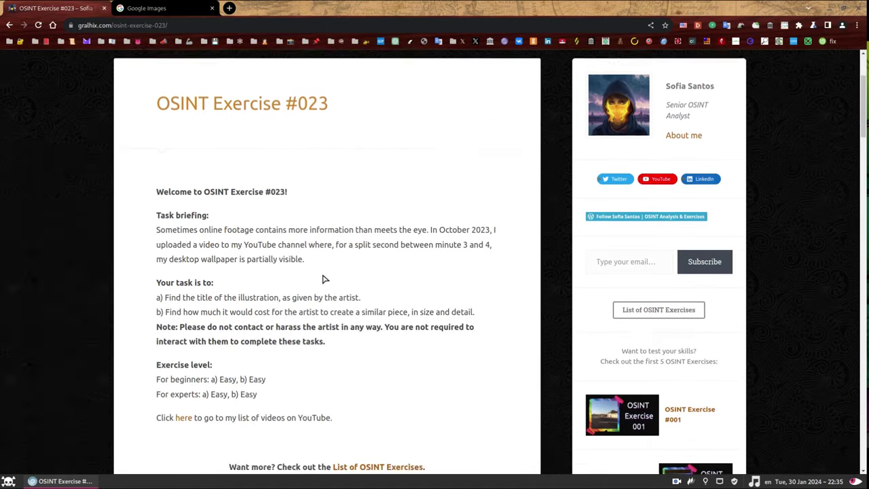
scroll(341, 160, down, 1)
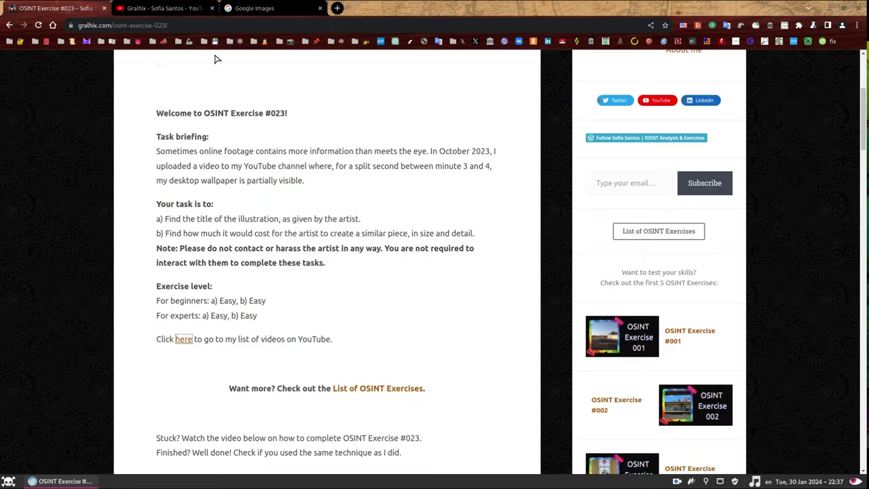
click(54, 8)
double_click(251, 218)
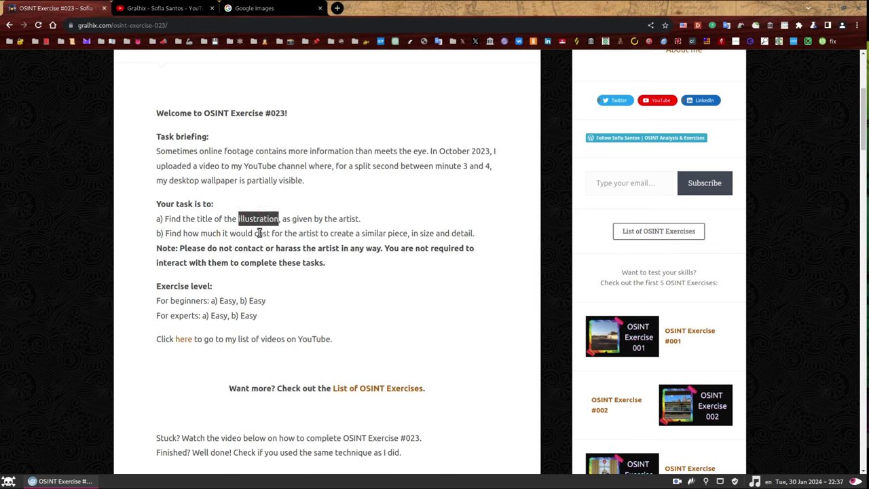
click(328, 244)
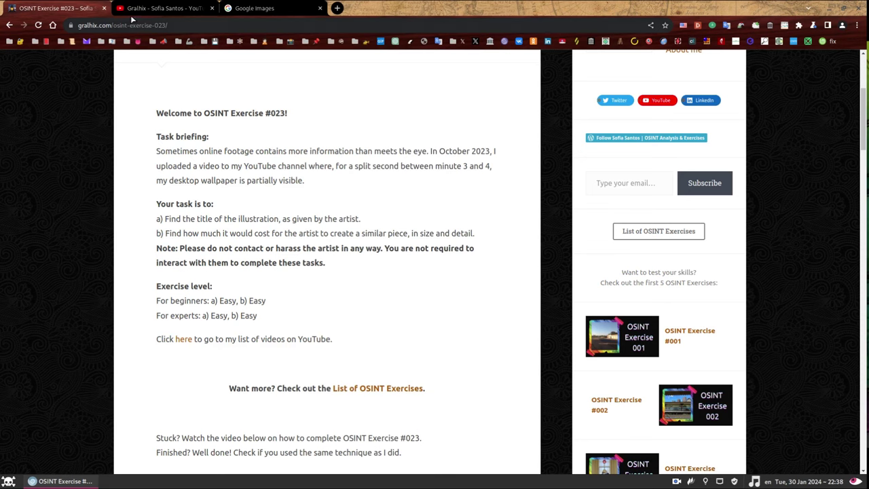
Scroll and zoom through the Gralhix Videos grid to find the Filetype operator video.
click(160, 9)
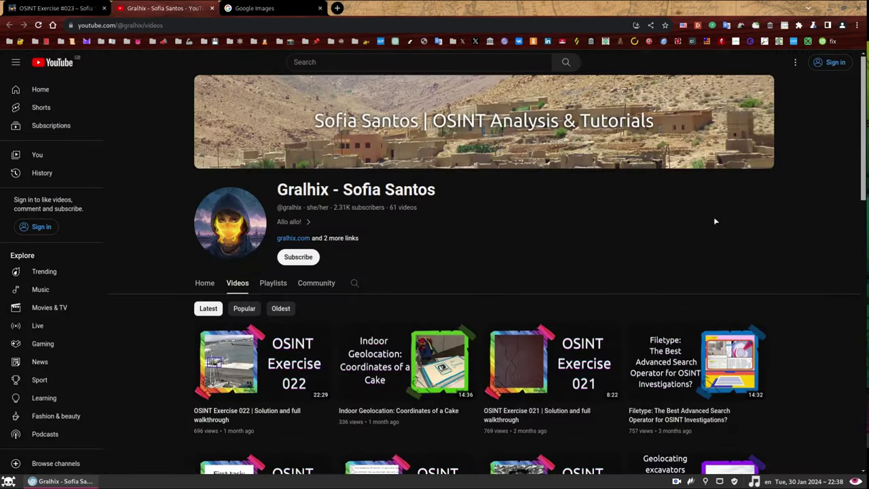
scroll(794, 224, down, 3)
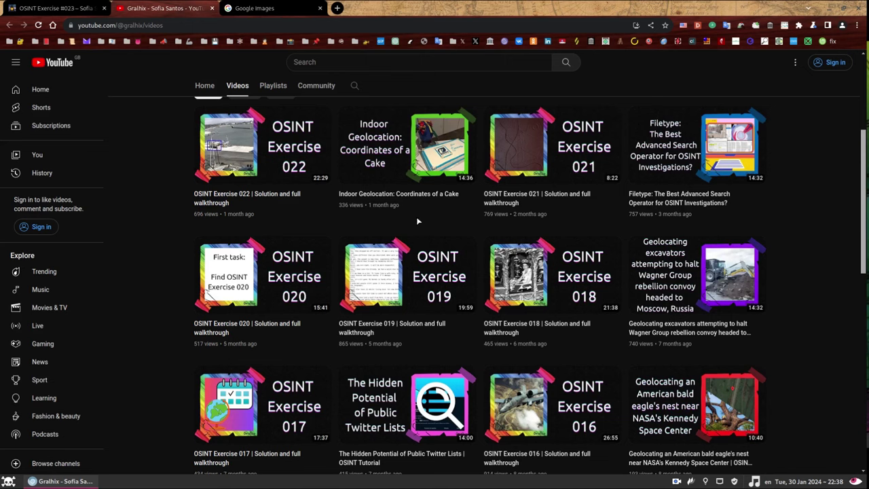
key(ctrl+plus)
key(ctrl+plus)
key(ctrl+plus)
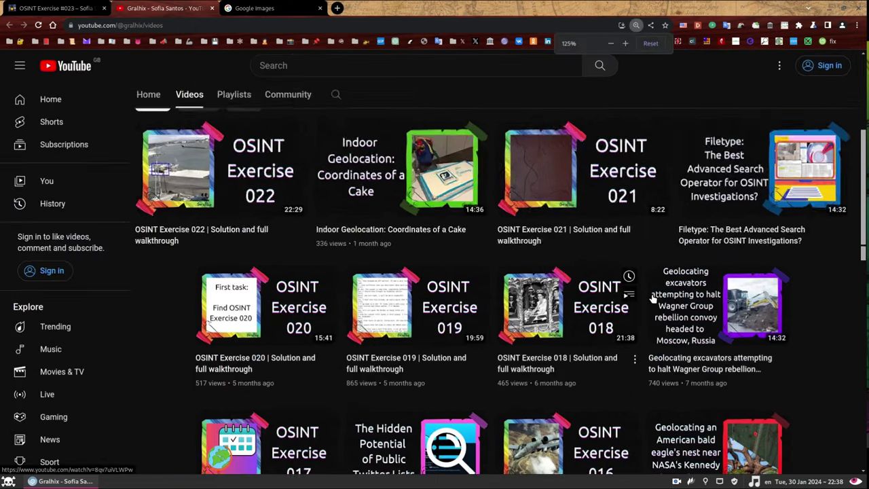
key(ctrl+minus)
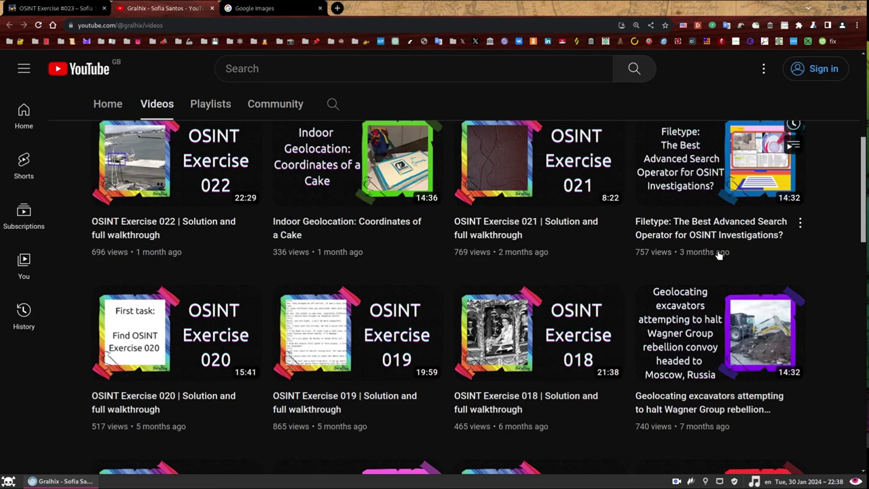
mouse_move(706, 256)
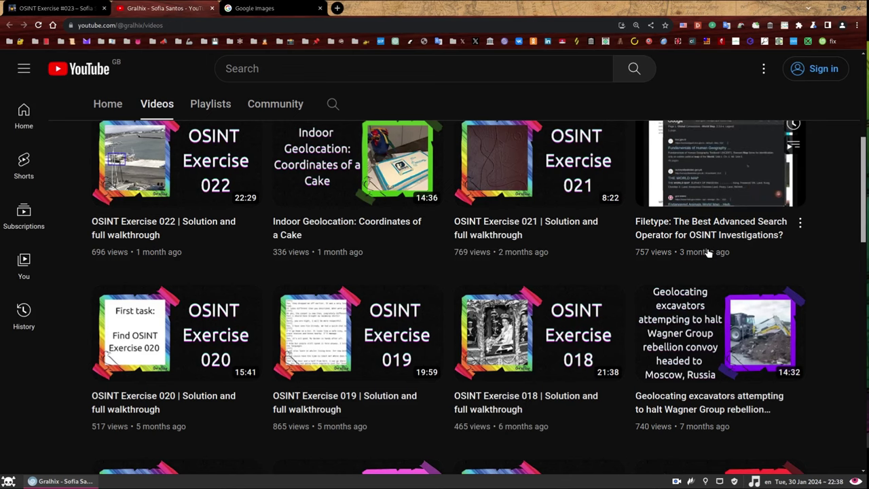
Open the Filetype search operator video and set playback quality to 1080p.
click(708, 253)
click(707, 397)
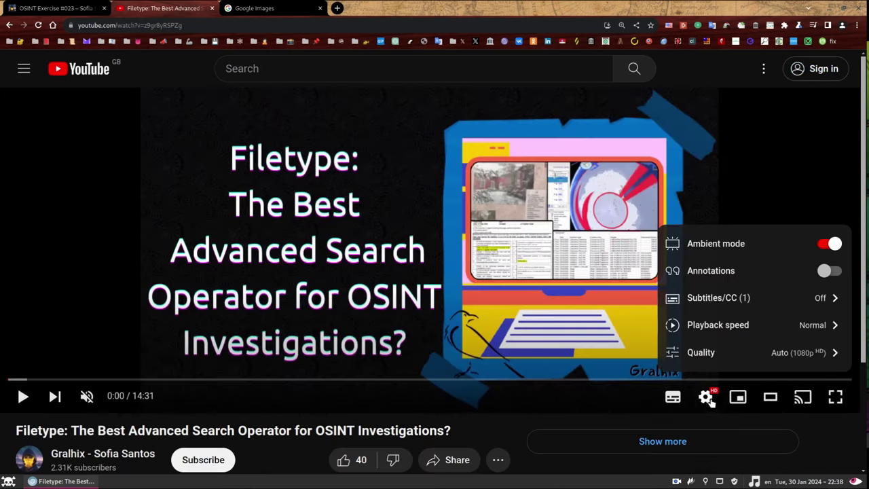
click(784, 353)
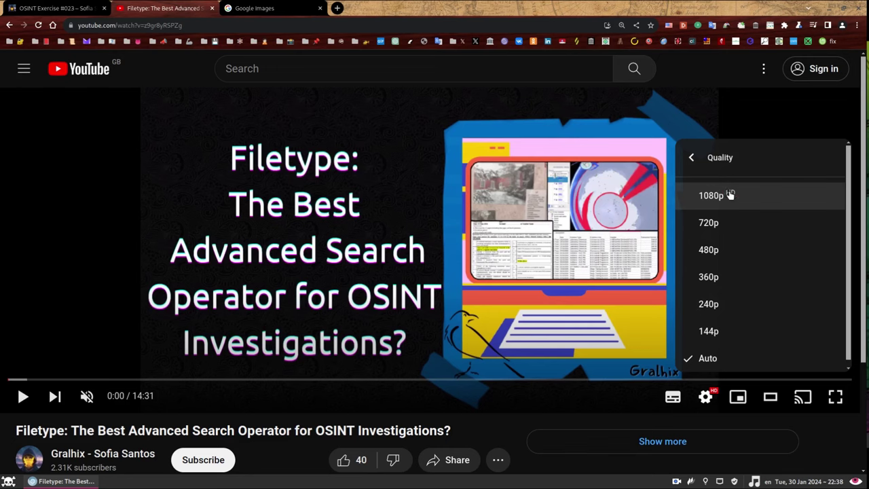
click(711, 195)
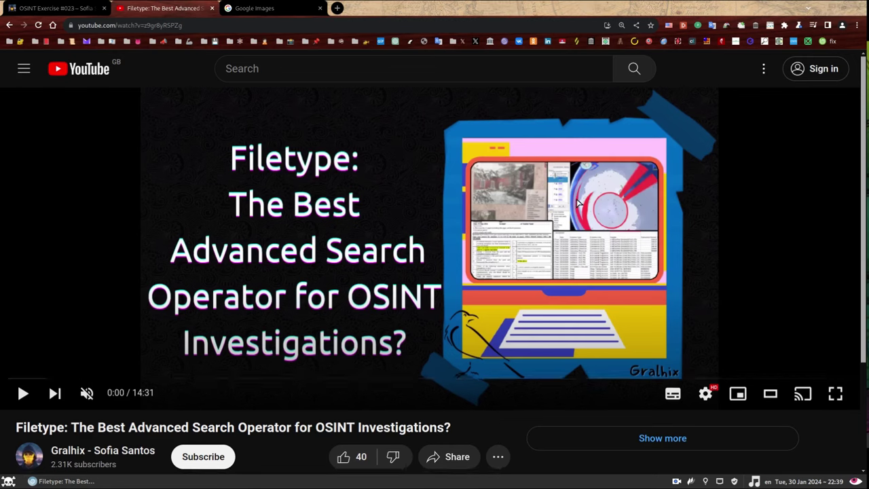
Scroll down to check the video's upload date, then scroll back up.
scroll(500, 425, down, 2)
mouse_move(85, 397)
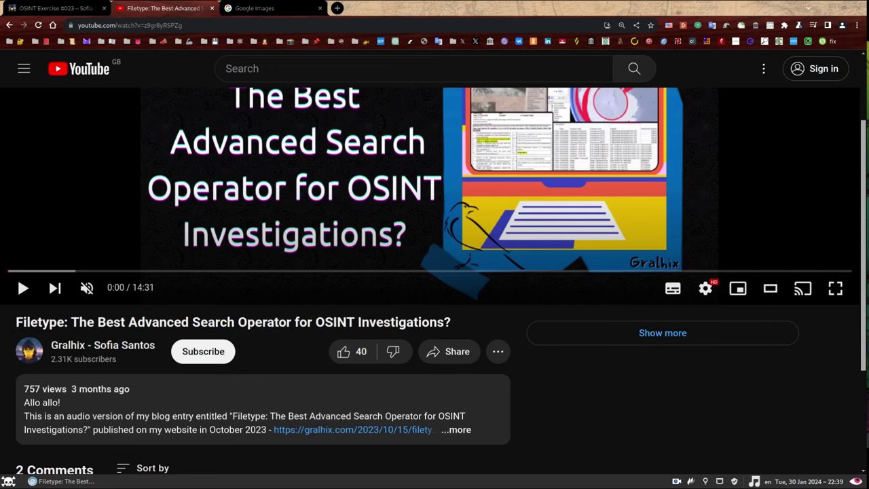
scroll(468, 184, up, 2)
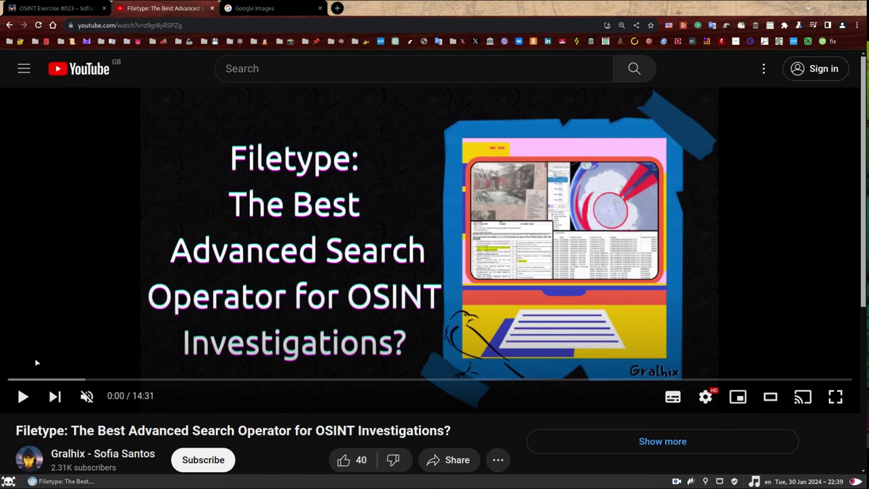
Skip the video to 2:19, play it, and pause at 3:38 on the world-map results.
drag(11, 382, 182, 383)
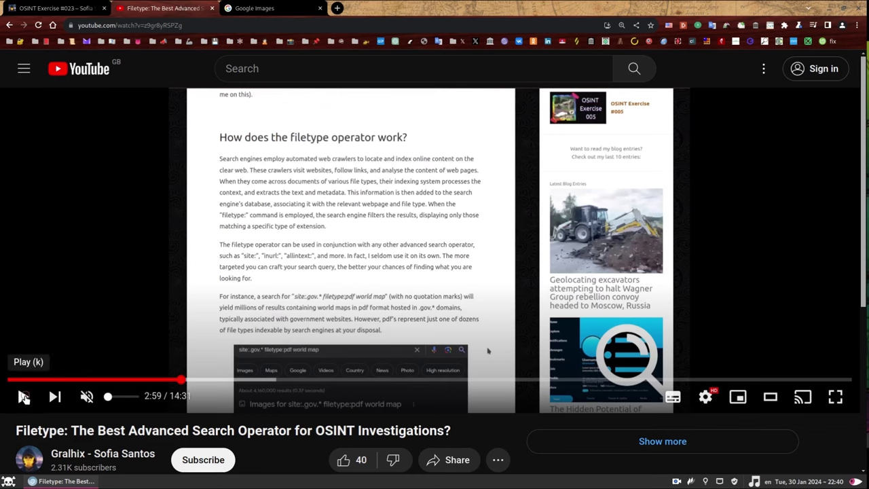
click(23, 396)
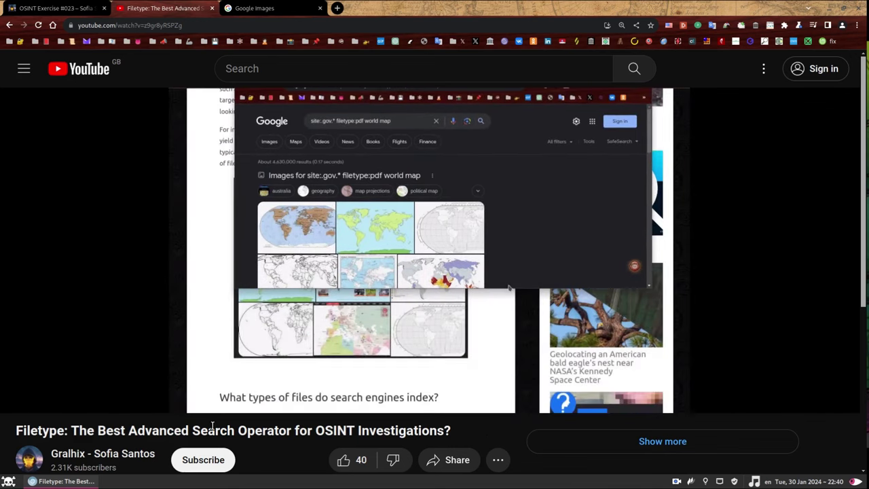
click(350, 329)
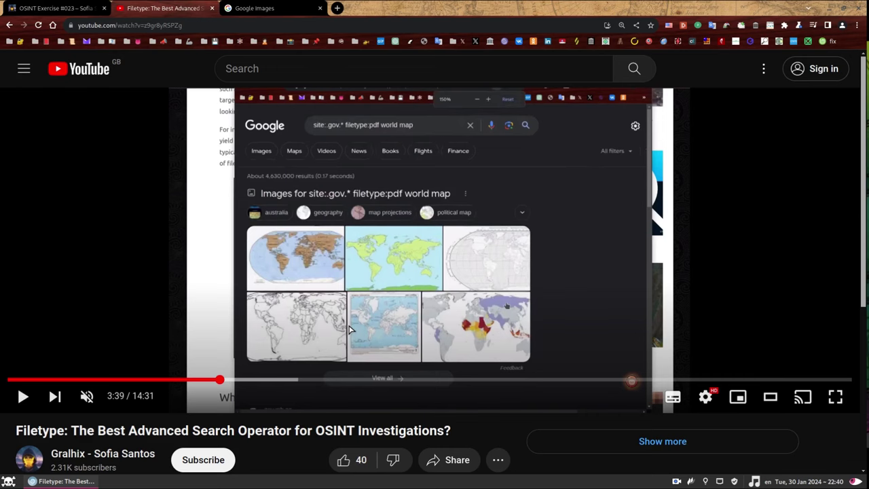
key(Left)
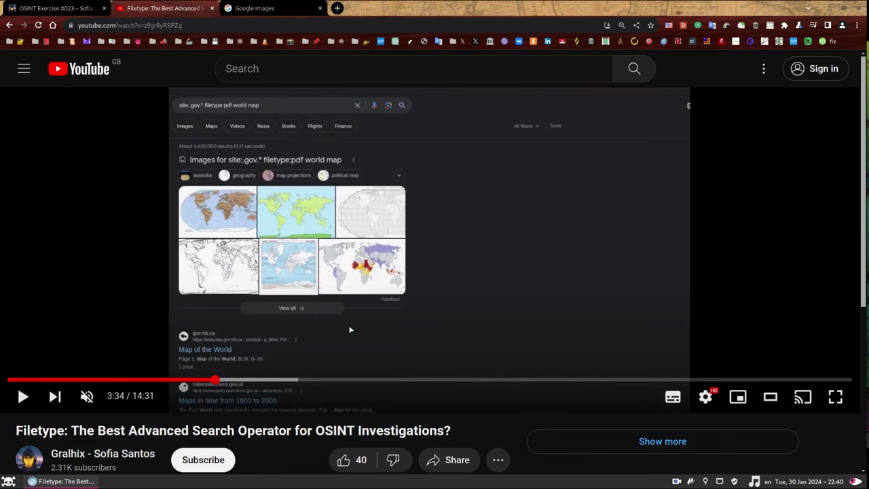
key(space)
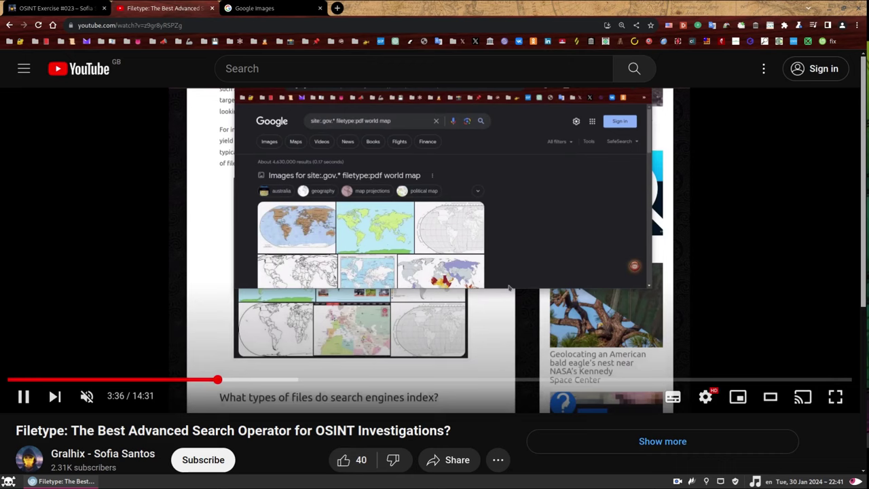
click(350, 330)
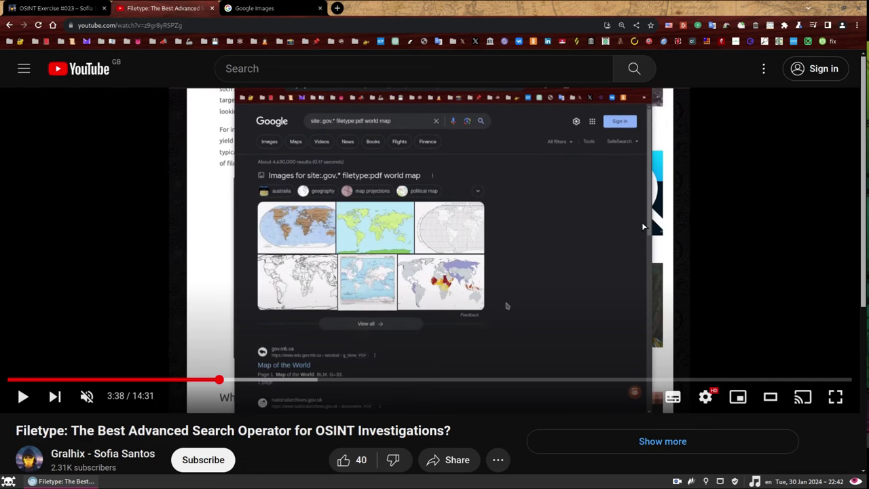
key(space)
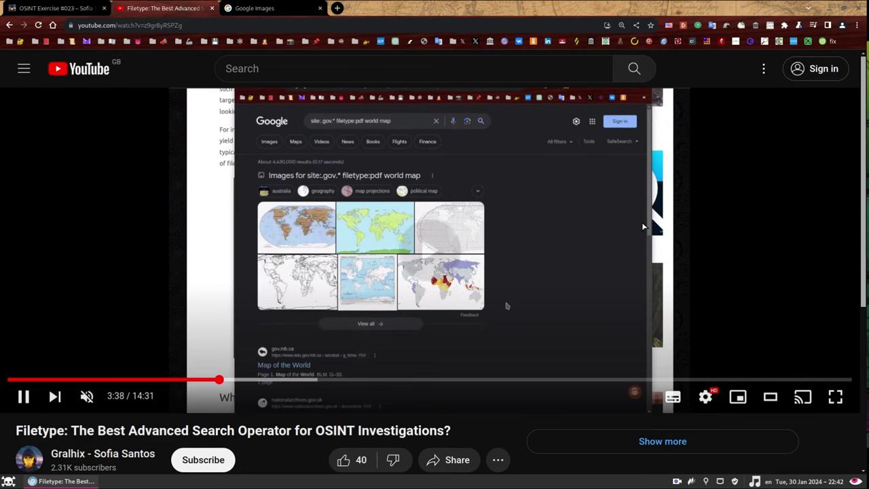
key(Left)
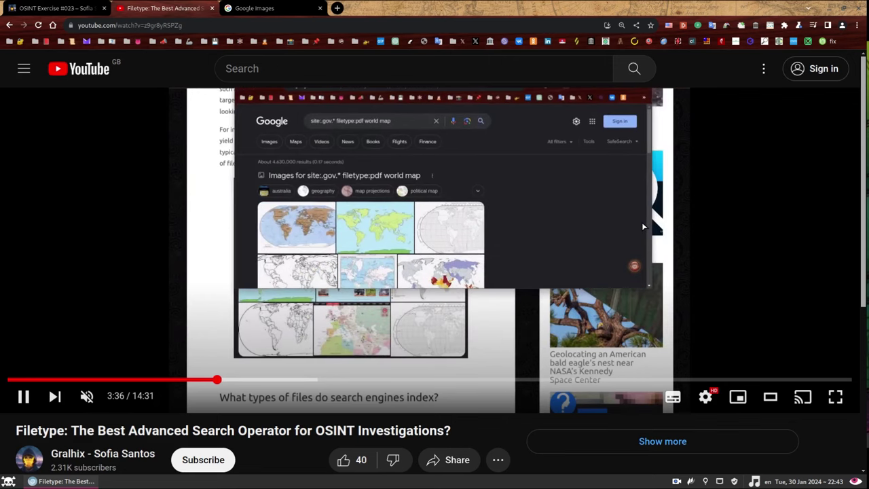
key(space)
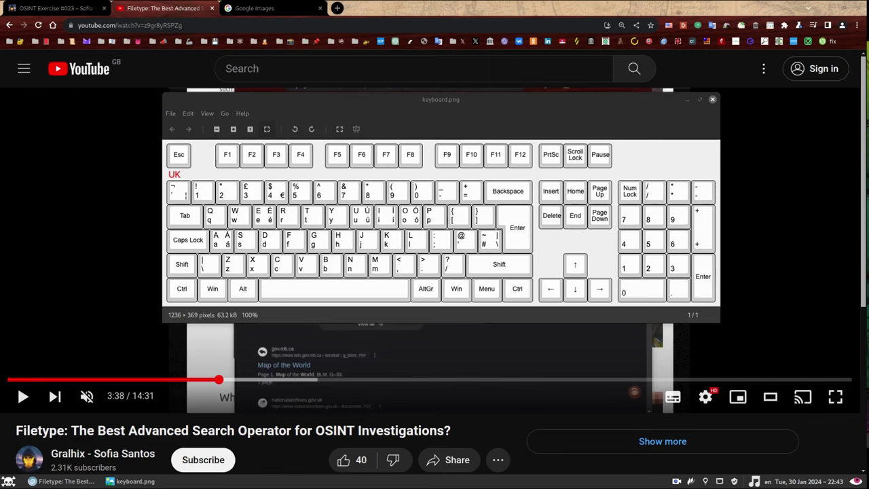
Bring the keyboard.png image viewer window to the front.
click(401, 267)
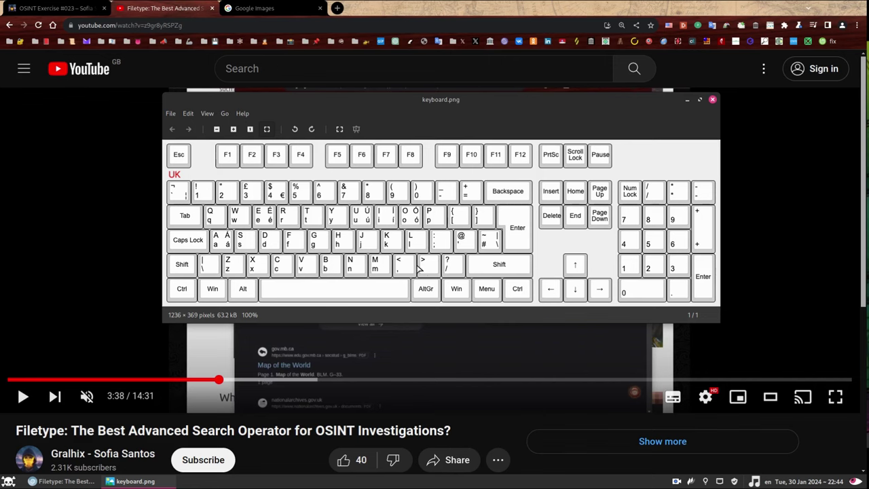
Dismiss keyboard.png so the paused frame with the girl and rats artwork shows.
key(alt+Tab)
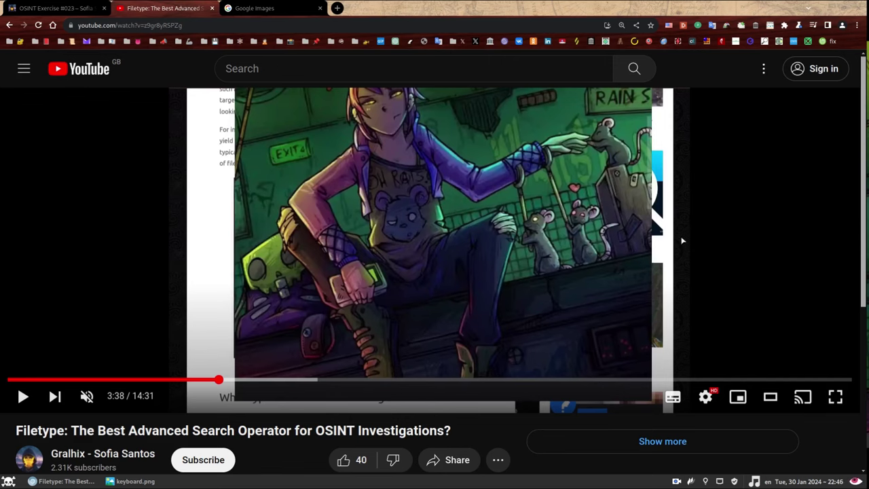
Capture the rat illustration area of the video frame and save it as 2024-01-30_22-46.png.
click(690, 481)
drag(235, 377, 650, 88)
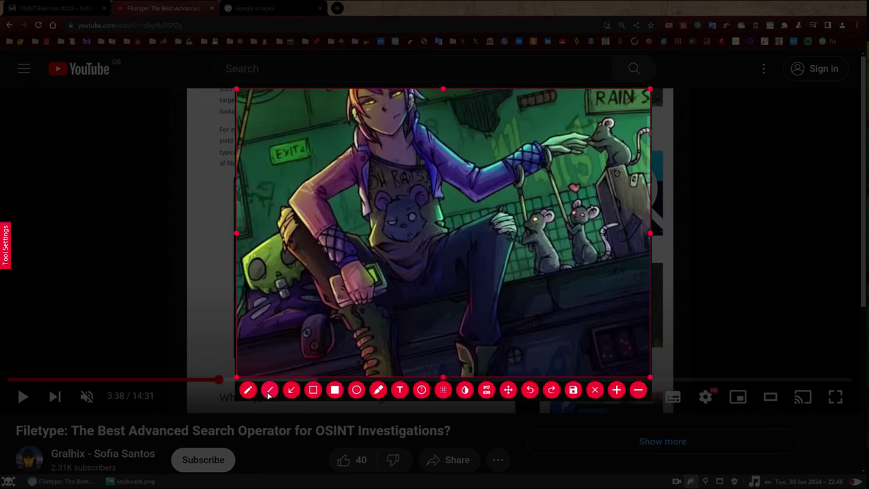
click(573, 391)
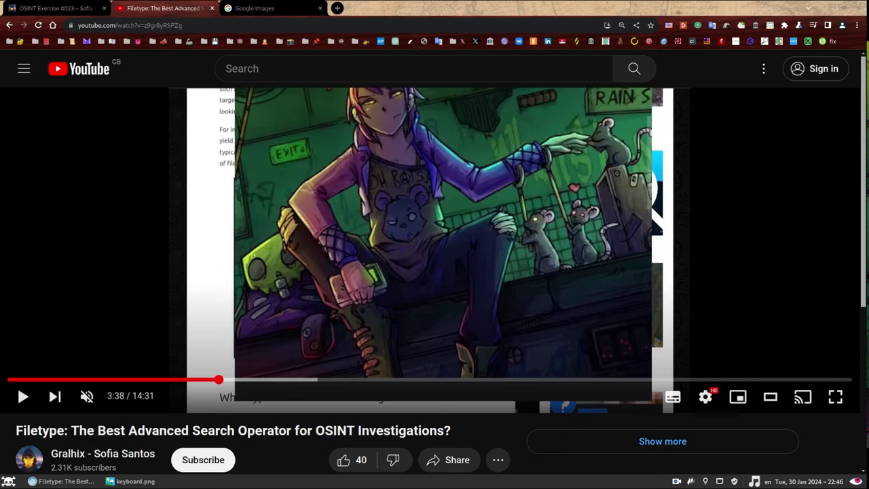
Drop the saved artwork screenshot onto Google Images to run a Lens search.
click(264, 10)
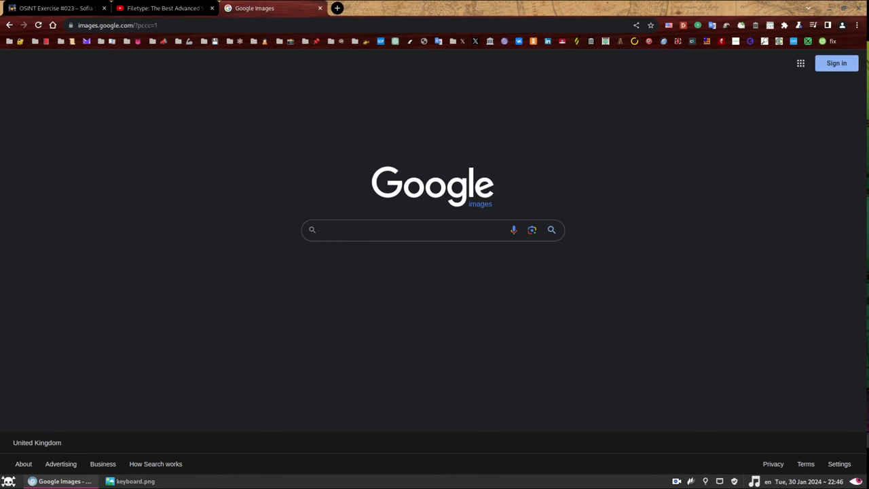
drag(712, 309, 434, 272)
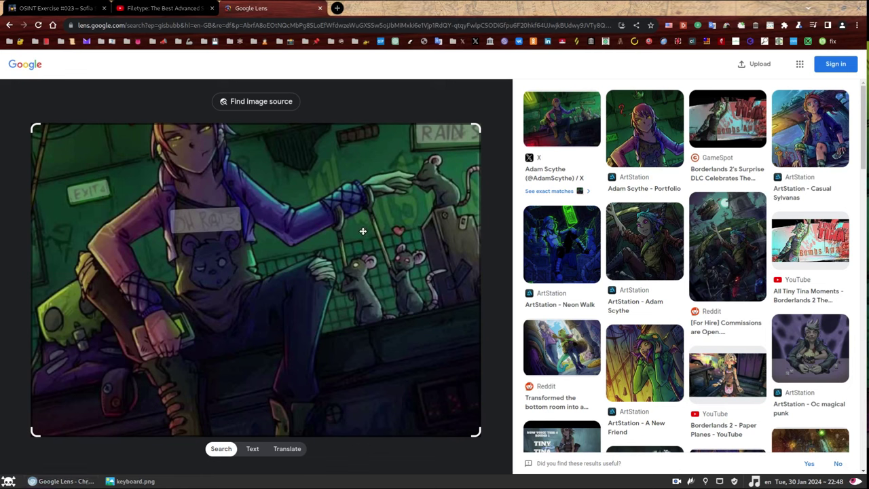
Minimise Chrome to reveal the wallpaper, then empty the Rubbish Bin and confirm deletion.
click(859, 482)
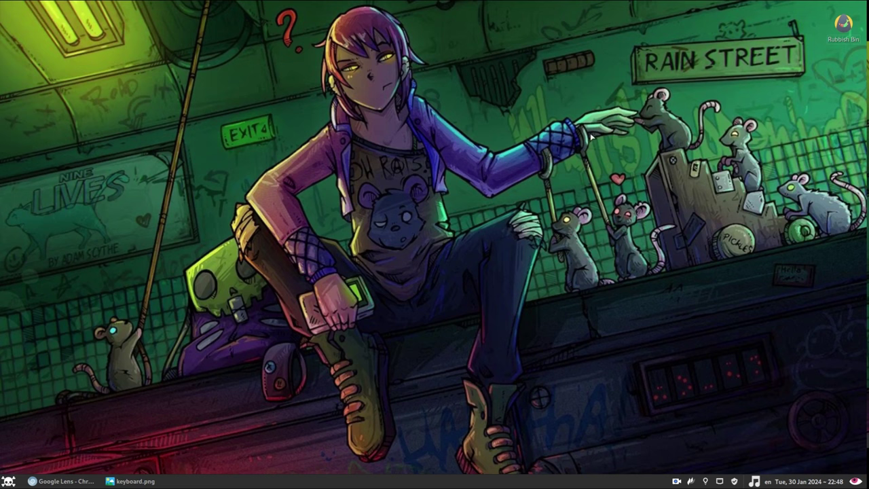
click(841, 42)
right_click(841, 42)
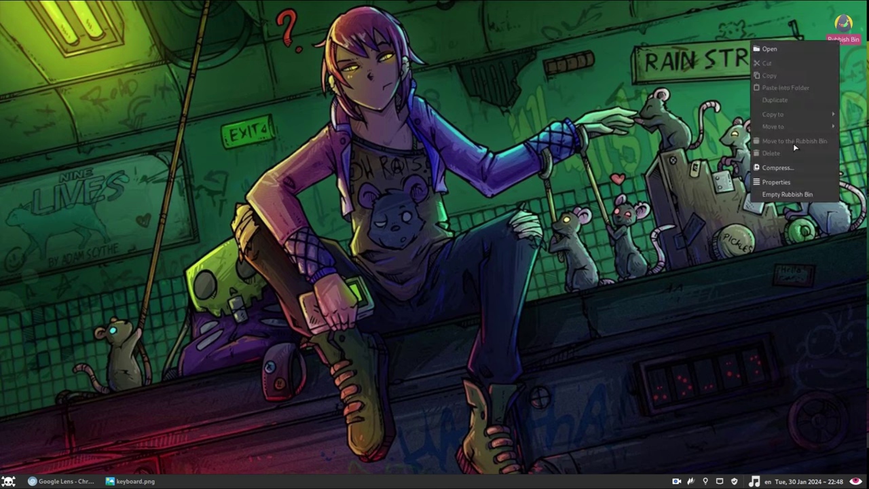
click(791, 196)
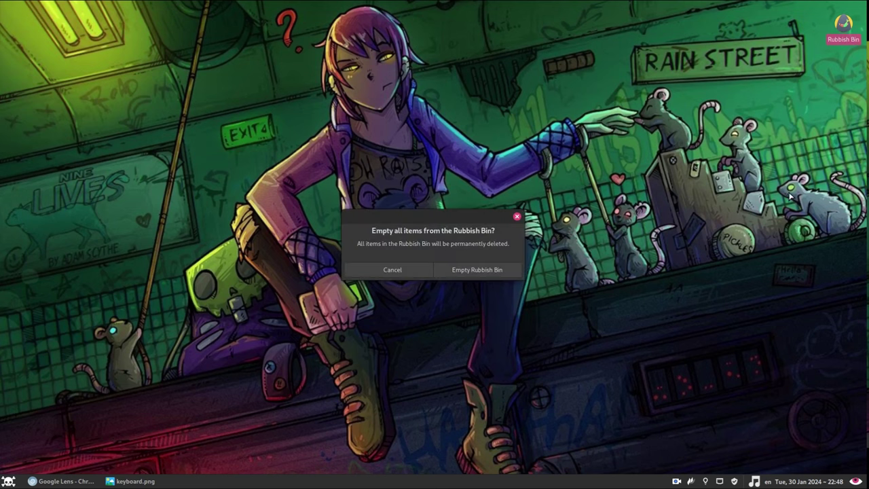
click(463, 270)
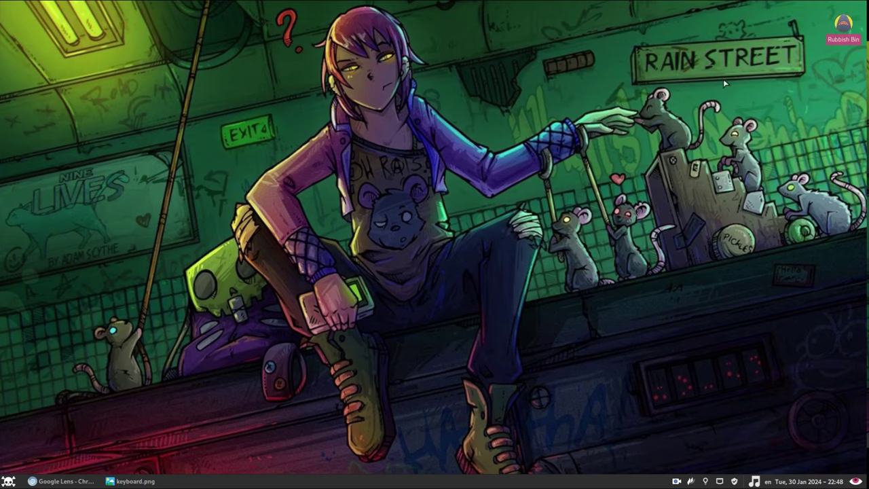
Restore the Lens results and open the 'Adam Scythe - Portfolio' ArtStation match.
click(71, 478)
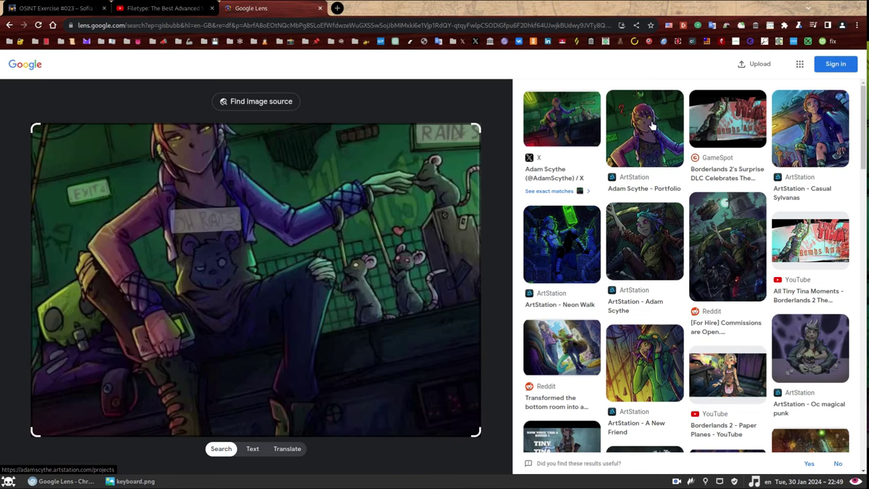
click(654, 137)
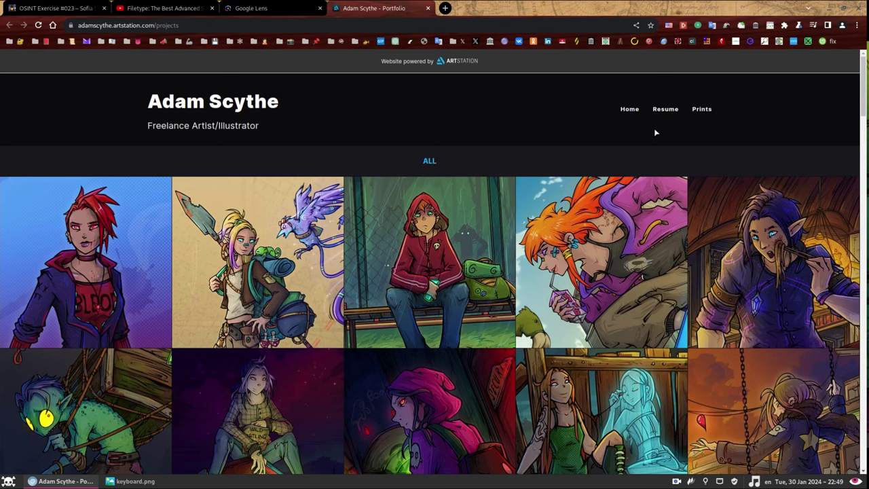
Open the 'Involuntary Rat Queen' project page from the artist's ArtStation portfolio grid.
scroll(569, 329, down, 7)
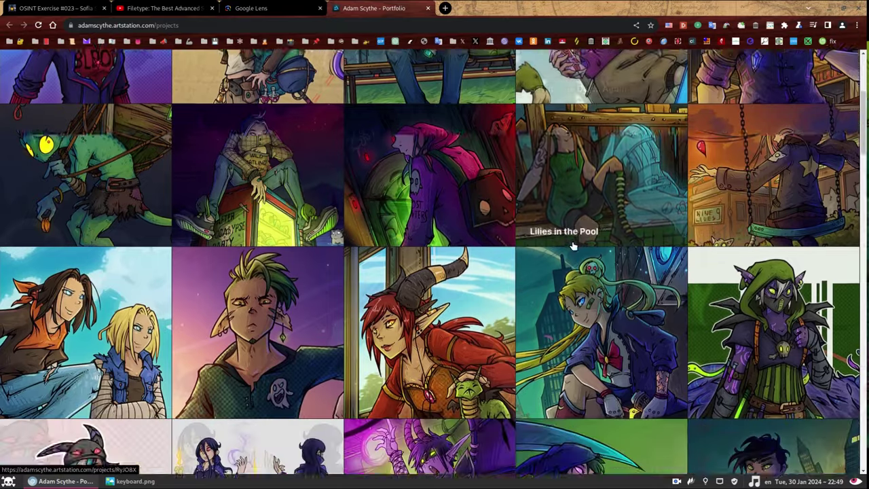
scroll(574, 246, down, 6)
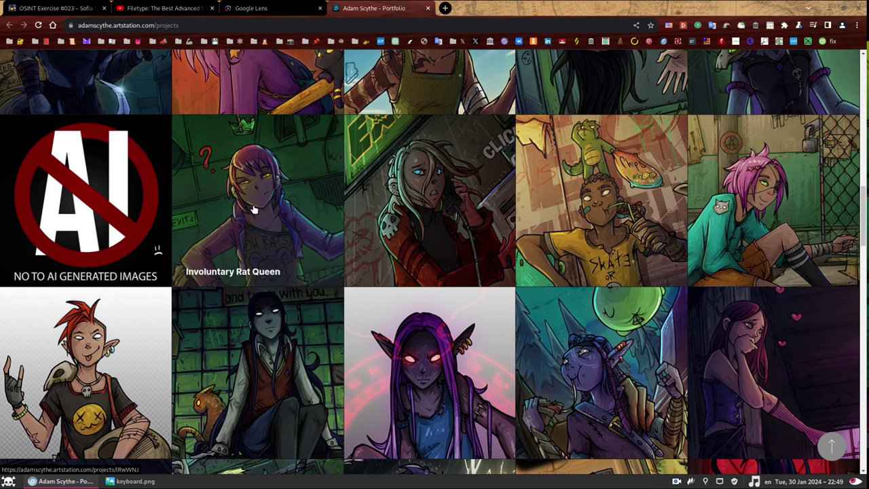
click(253, 206)
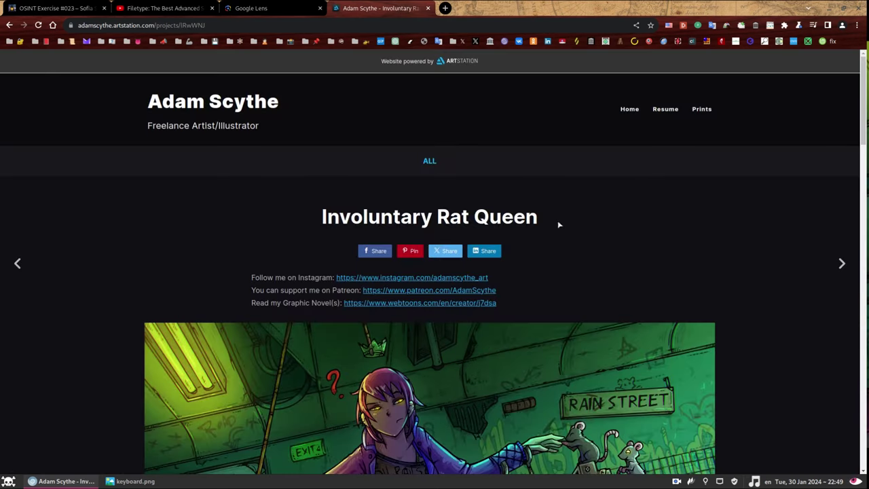
scroll(719, 222, down, 1)
scroll(747, 221, down, 1)
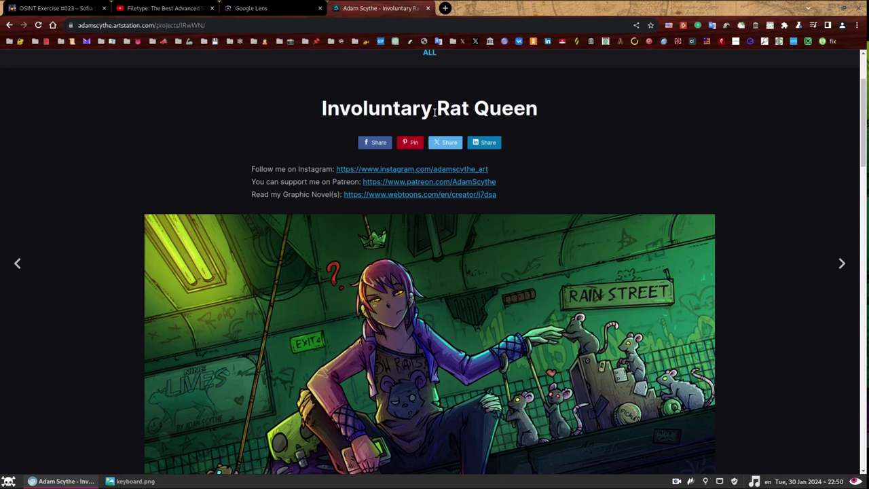
scroll(530, 177, down, 2)
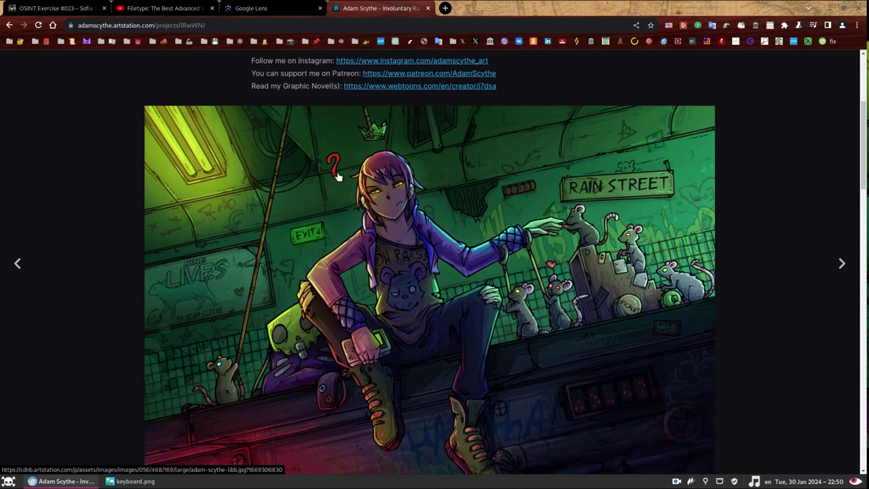
Hide and restore the browser to compare the artwork with the desktop wallpaper.
key(super+d)
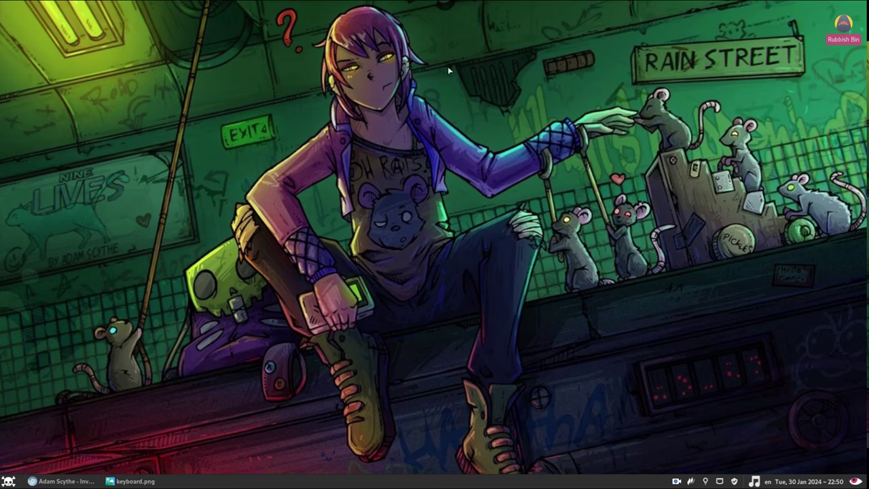
key(super+d)
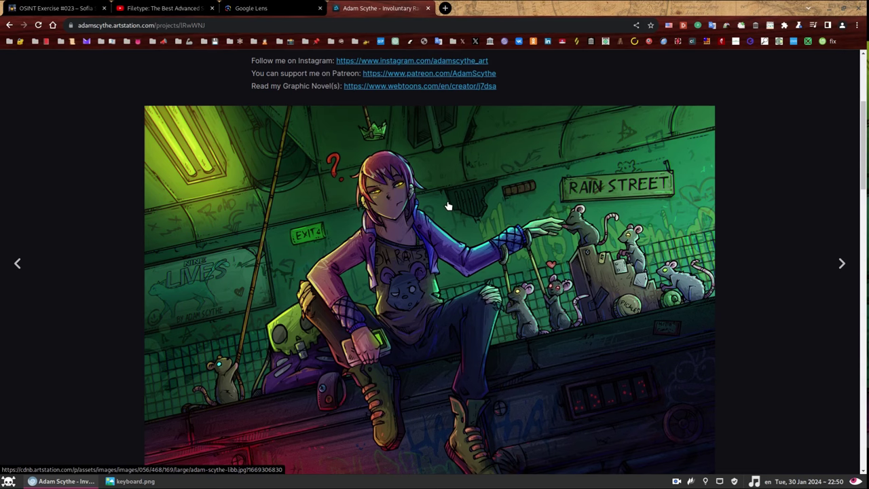
scroll(639, 212, up, 3)
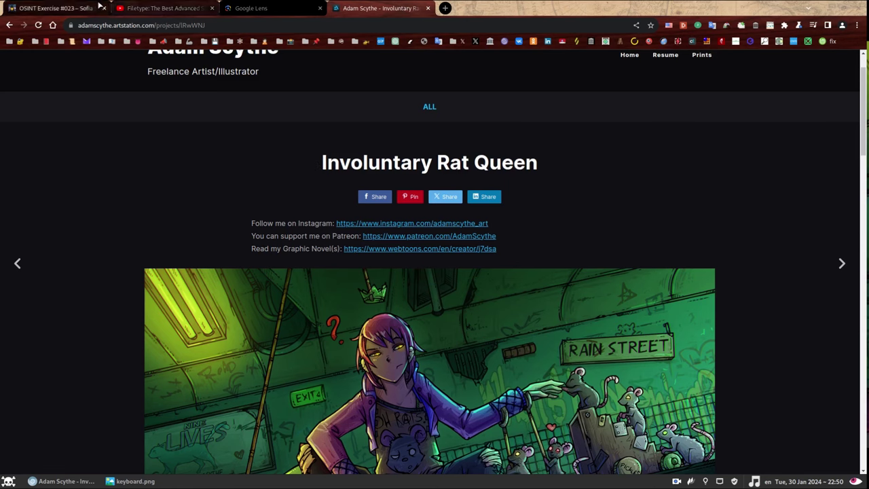
Check the exercise's task briefing, then return to the Involuntary Rat Queen page.
click(75, 6)
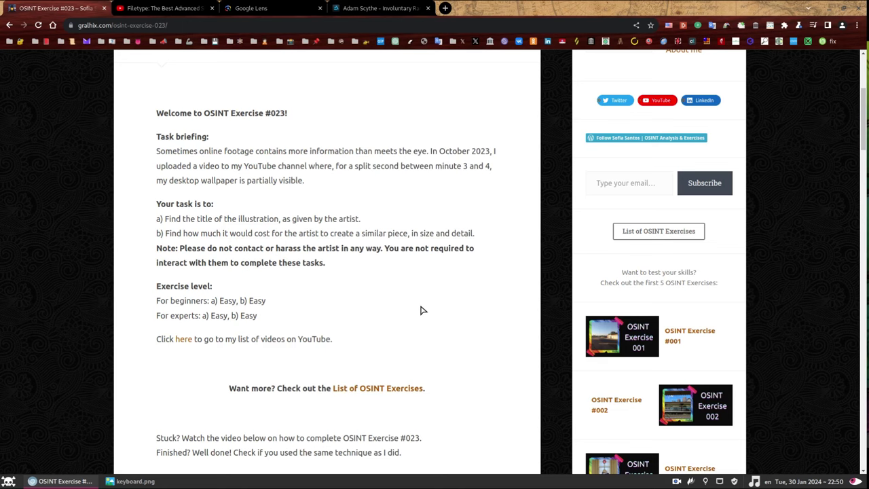
click(380, 8)
scroll(478, 356, down, 4)
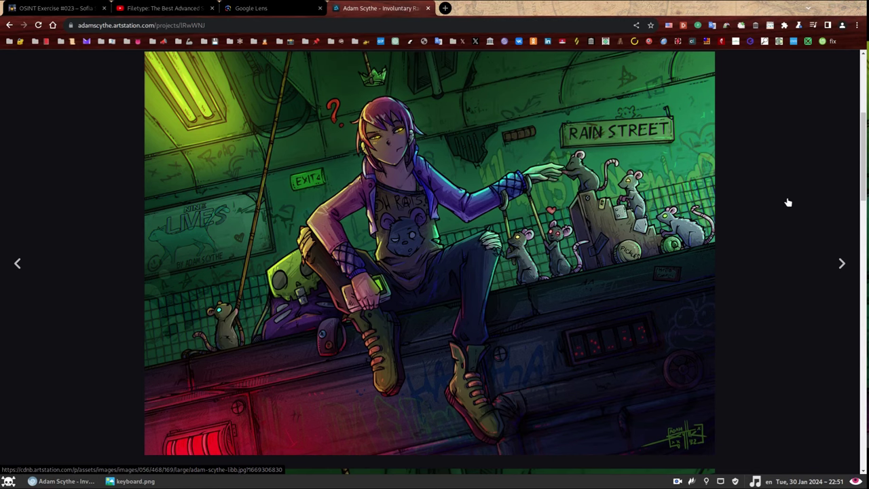
scroll(787, 202, up, 4)
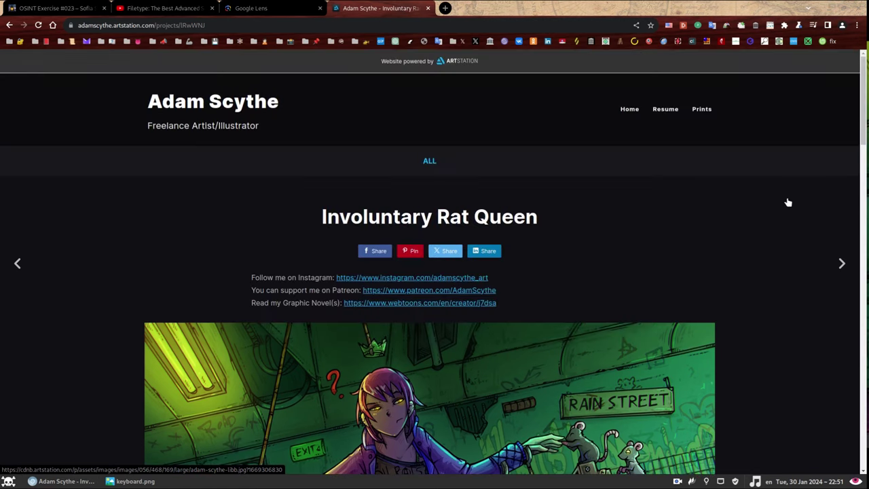
Browse the artist's Art Prints, Canvas Prints and HD Metal Prints store sections.
click(702, 112)
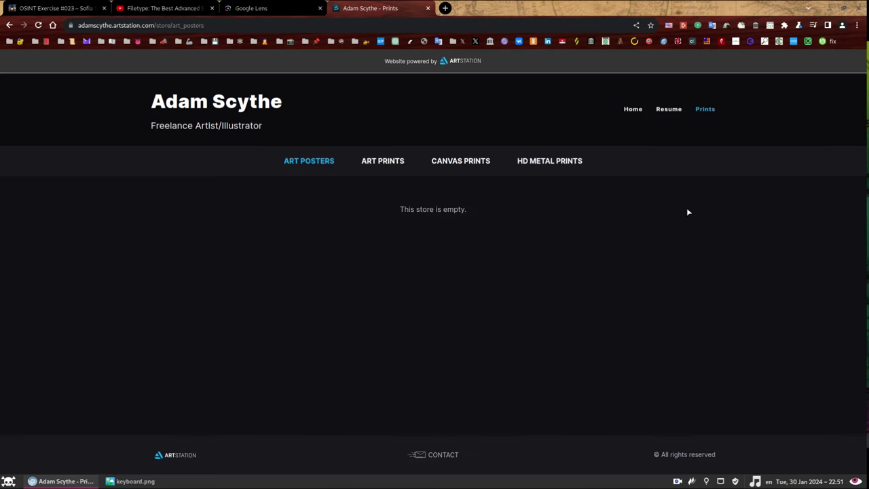
click(380, 161)
click(477, 161)
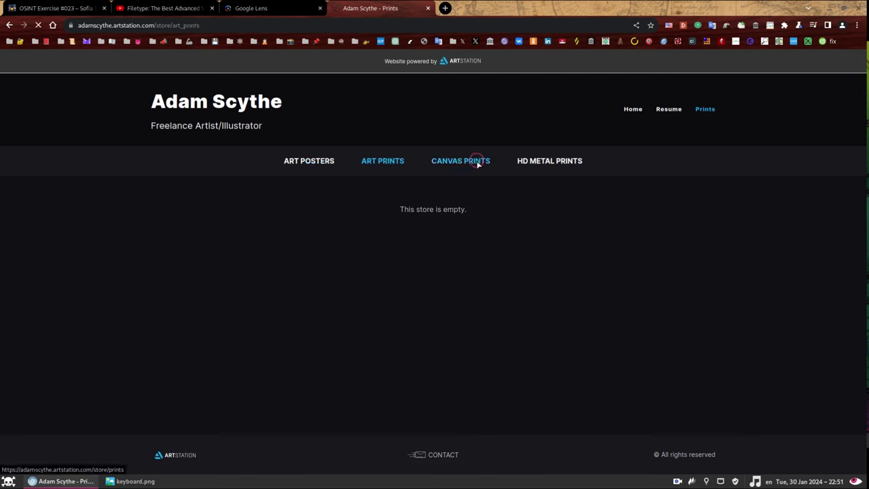
click(543, 163)
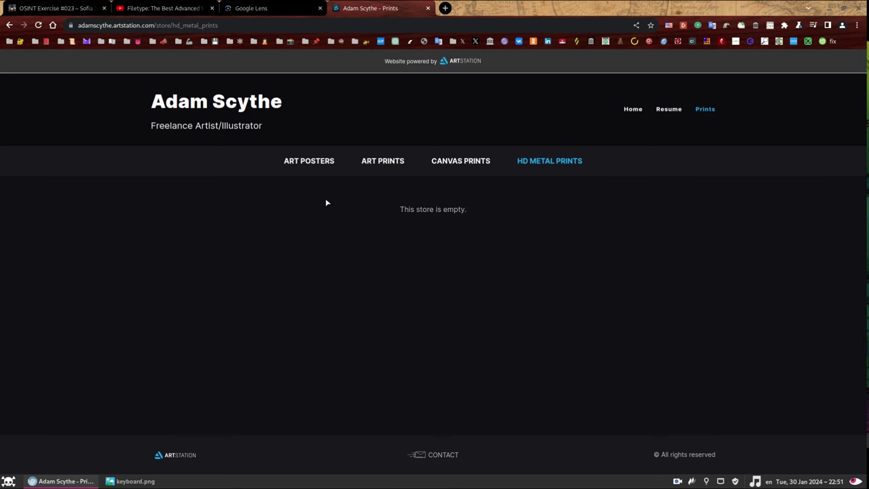
From Adam Scythe's ArtStation Resume page, open his DeviantArt profile (405 deviations) in a new tab.
click(669, 109)
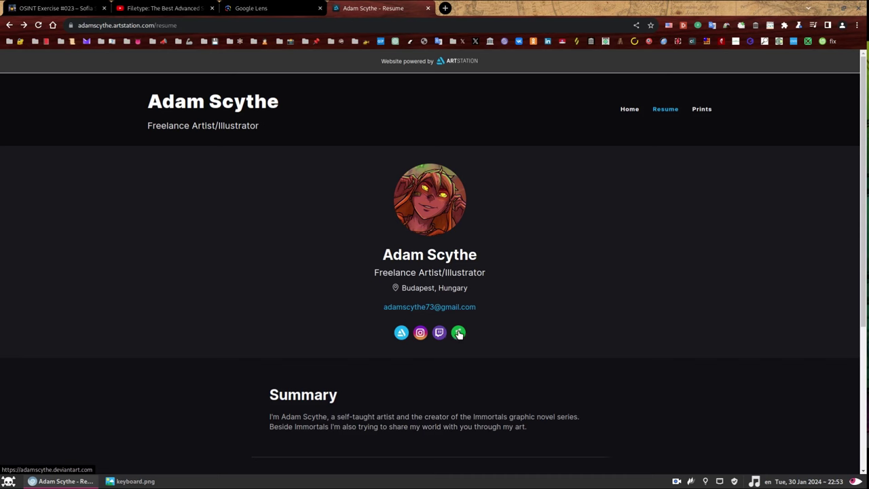
click(458, 333)
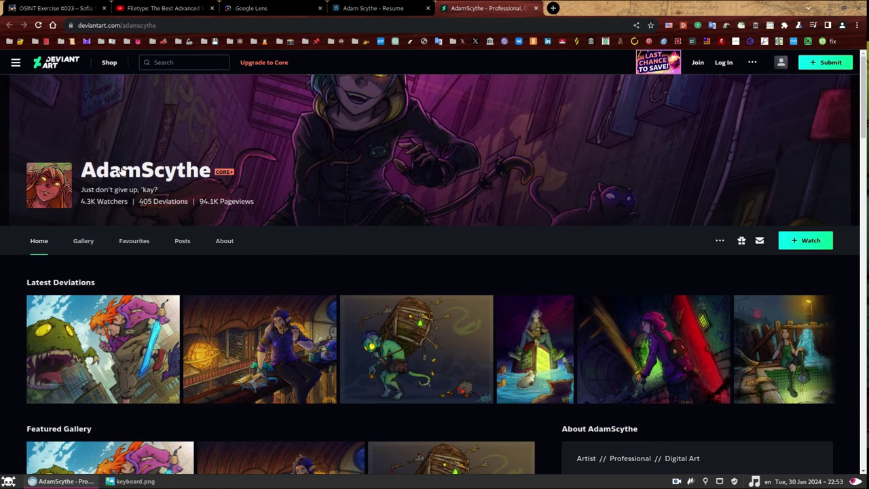
Scroll the AdamScythe profile to the Commission Info post listing $70, $90 and $190 prices.
scroll(584, 178, down, 4)
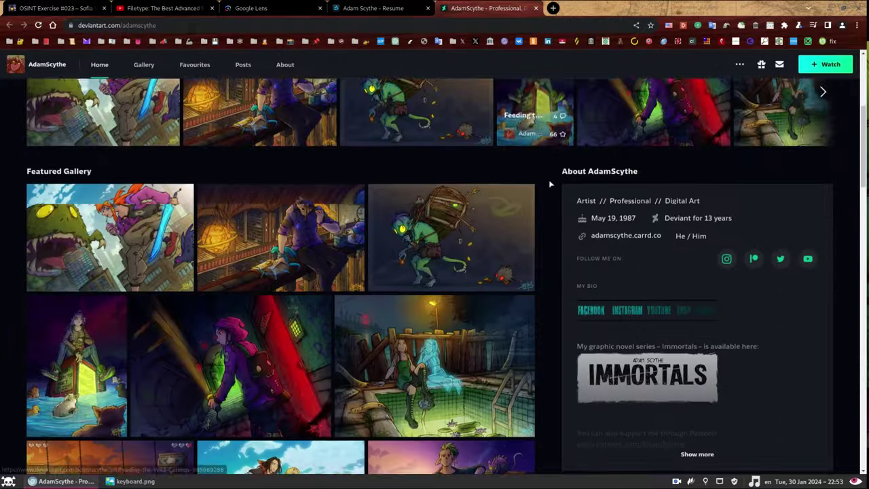
scroll(551, 184, down, 4)
scroll(732, 184, up, 2)
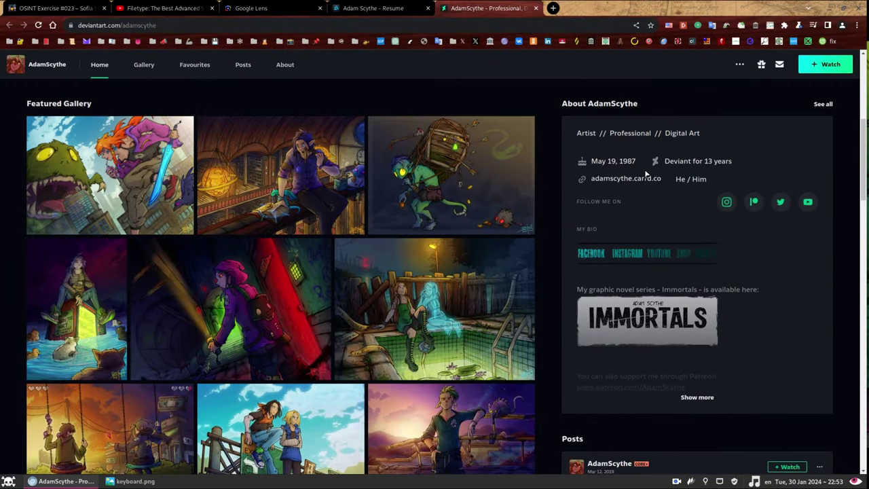
scroll(736, 237, down, 5)
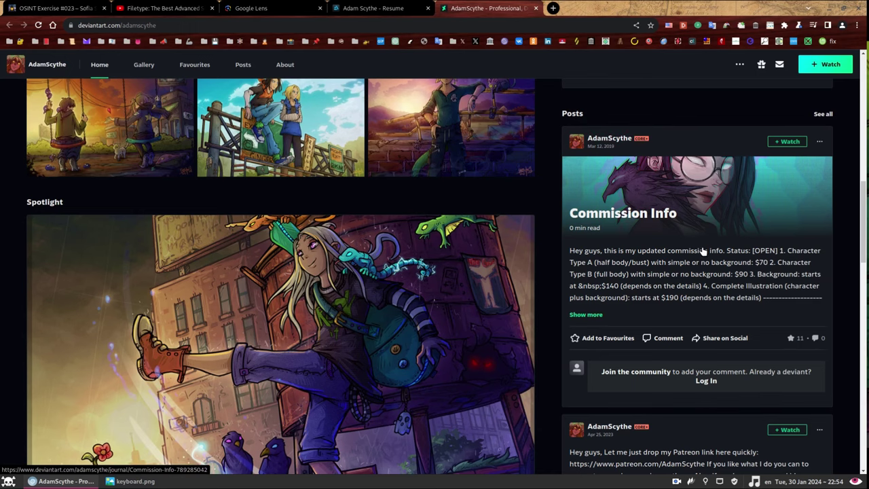
Show the Posts list on AdamScythe's DeviantArt profile.
click(578, 113)
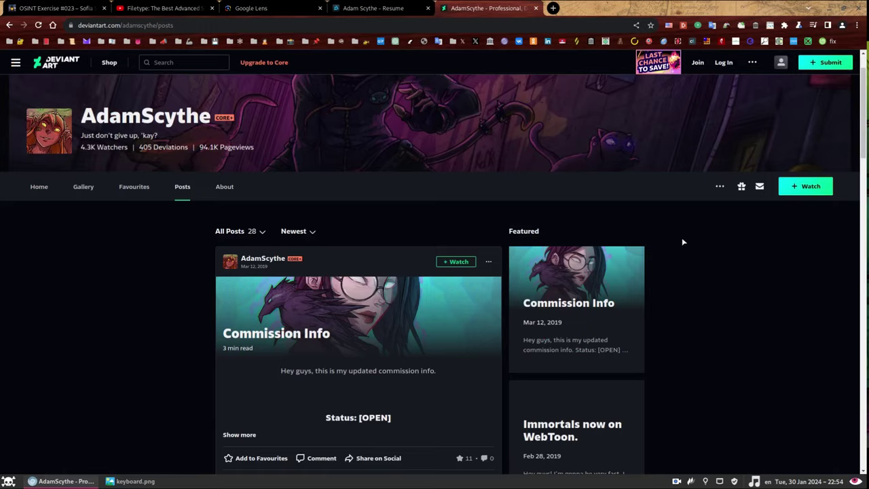
scroll(683, 241, down, 2)
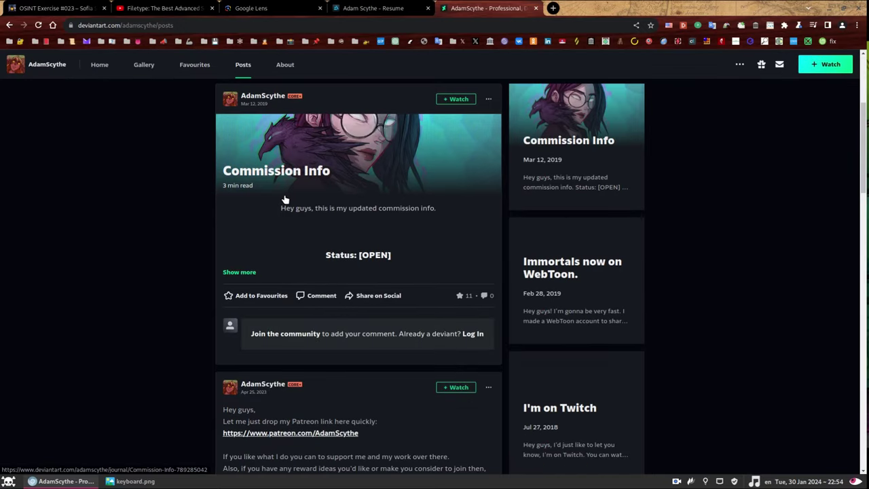
scroll(284, 193, up, 2)
Open the Commission Info journal and review the Character Type A ($70) and Type B ($90) samples.
click(270, 272)
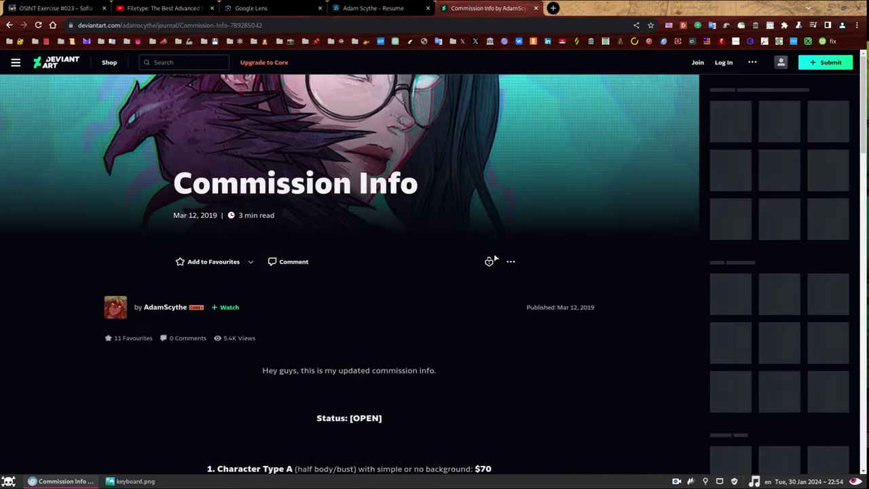
scroll(619, 274, down, 4)
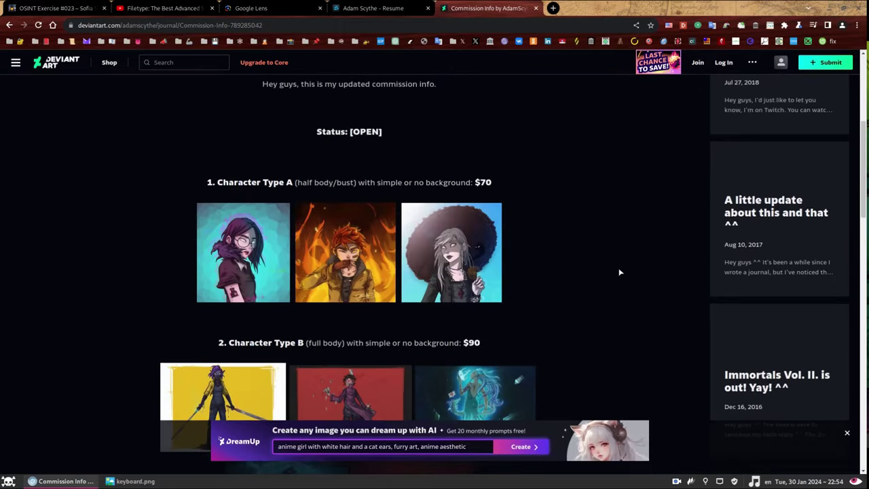
scroll(487, 162, down, 2)
scroll(476, 193, up, 2)
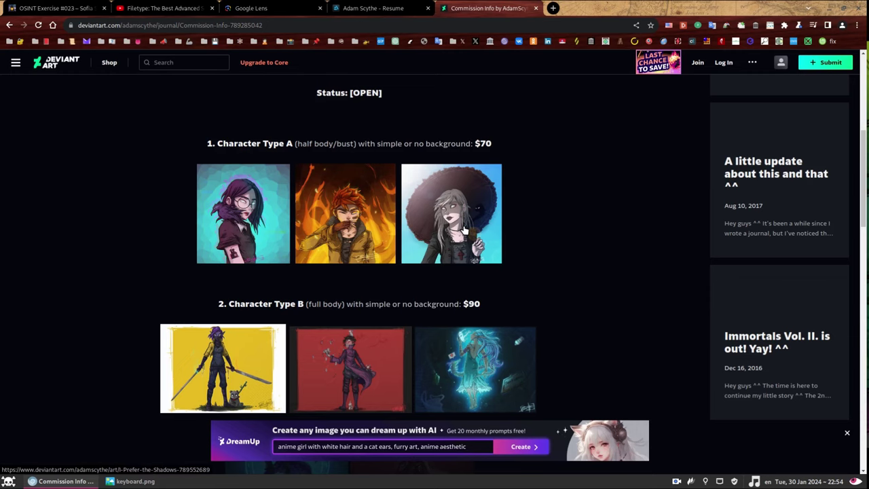
scroll(421, 229, down, 2)
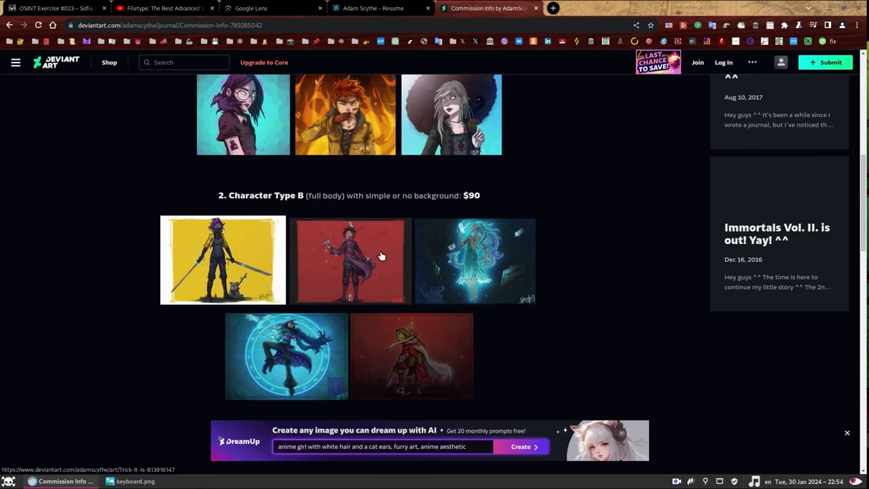
Compare the commission samples with the wallpaper and confirm Complete Illustration starts at $190.
key(super+d)
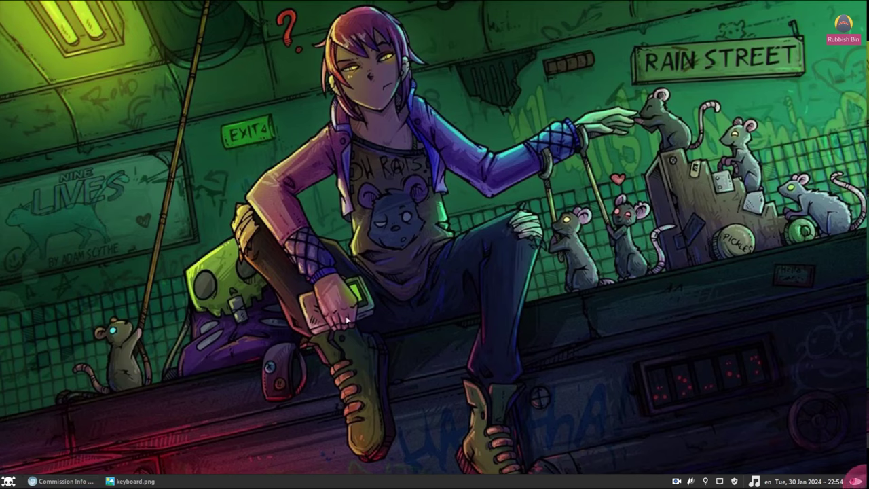
key(super+d)
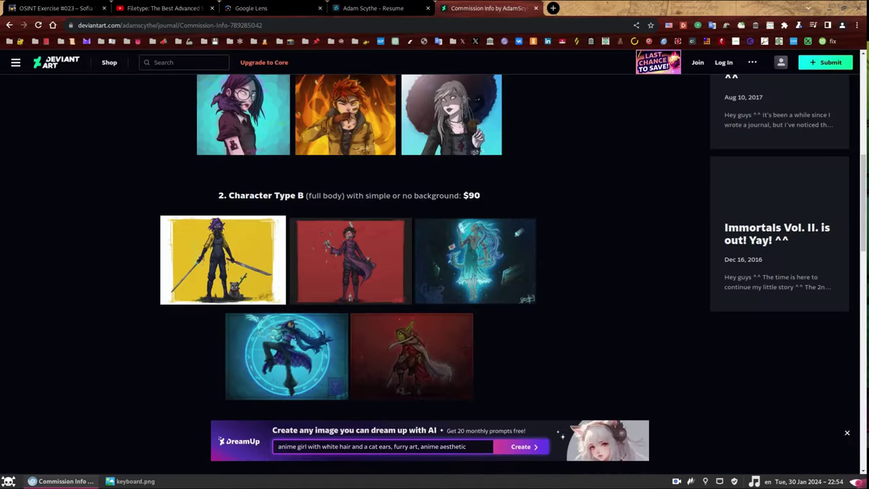
scroll(459, 346, down, 5)
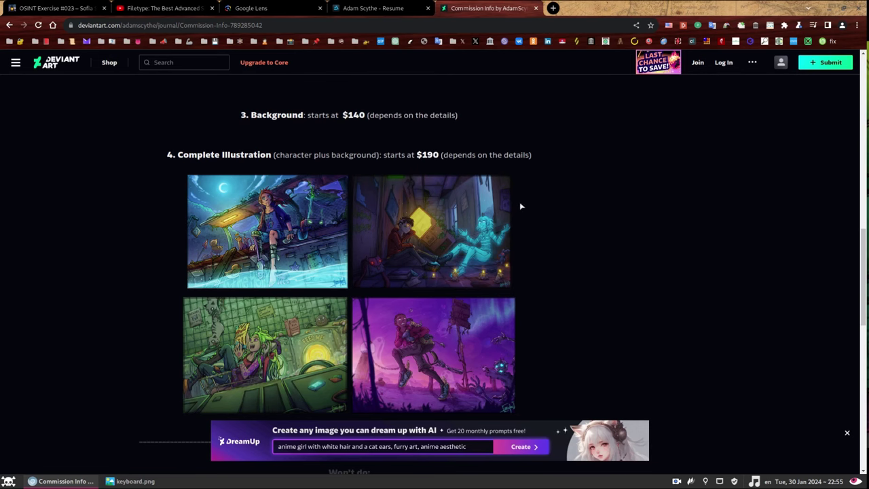
scroll(488, 182, down, 1)
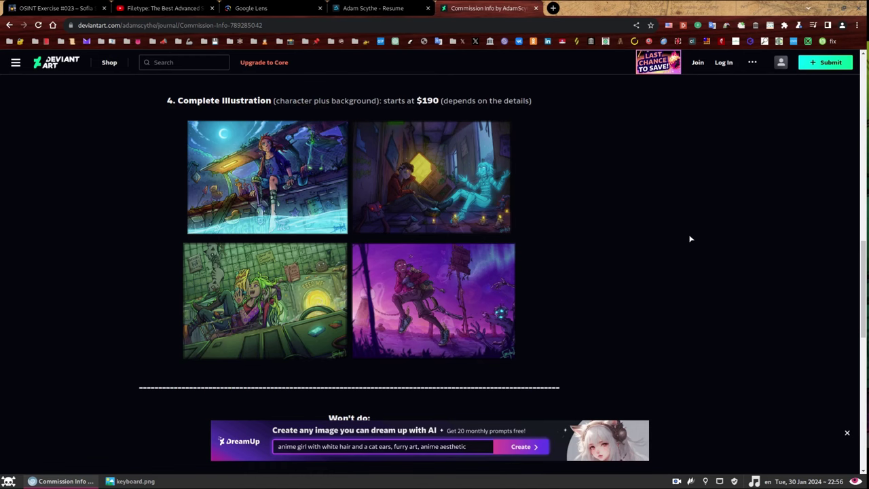
scroll(689, 238, up, 20)
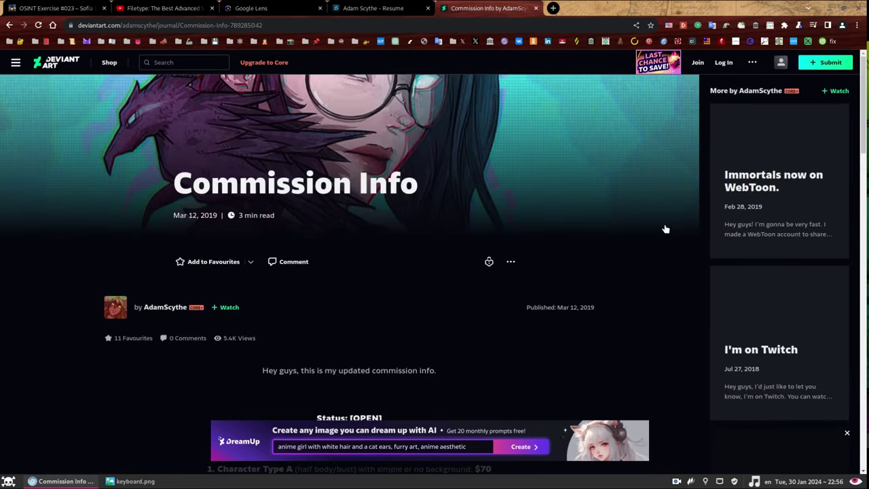
Follow the AdamScythe author link back to the profile home page.
click(156, 307)
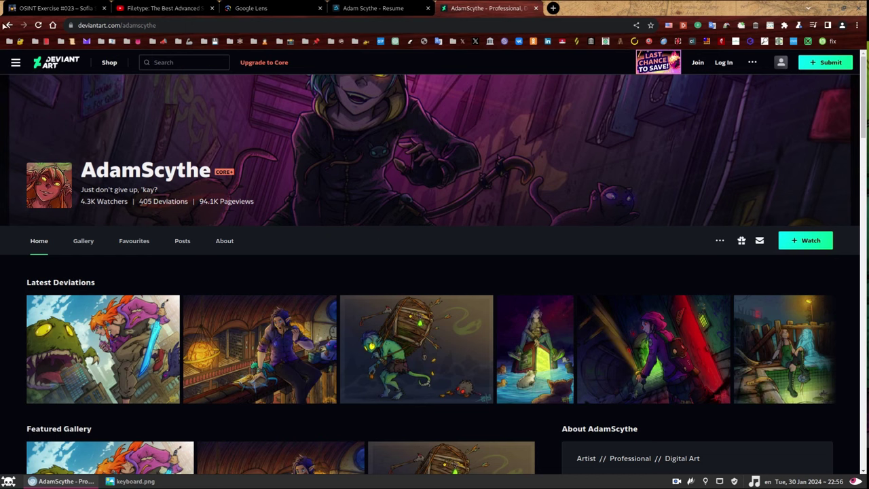
Reopen Commission Info from Posts and scroll to Background ($140) and Complete Illustration ($190).
click(180, 243)
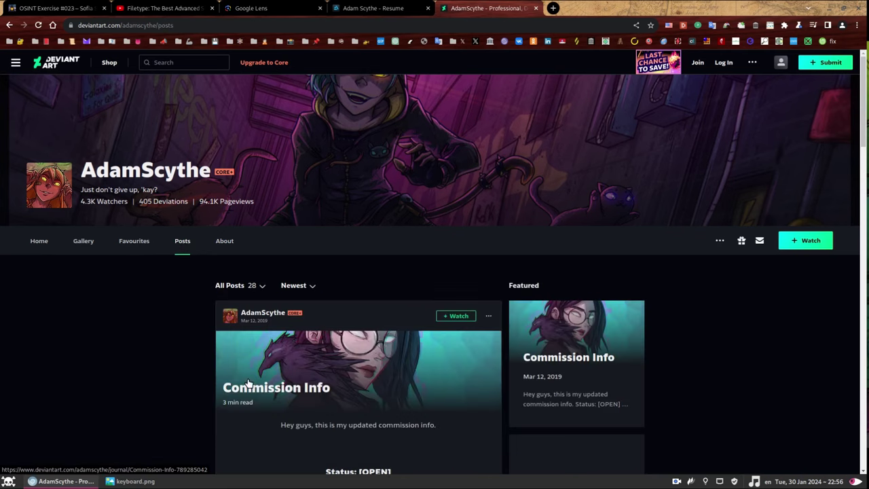
click(252, 388)
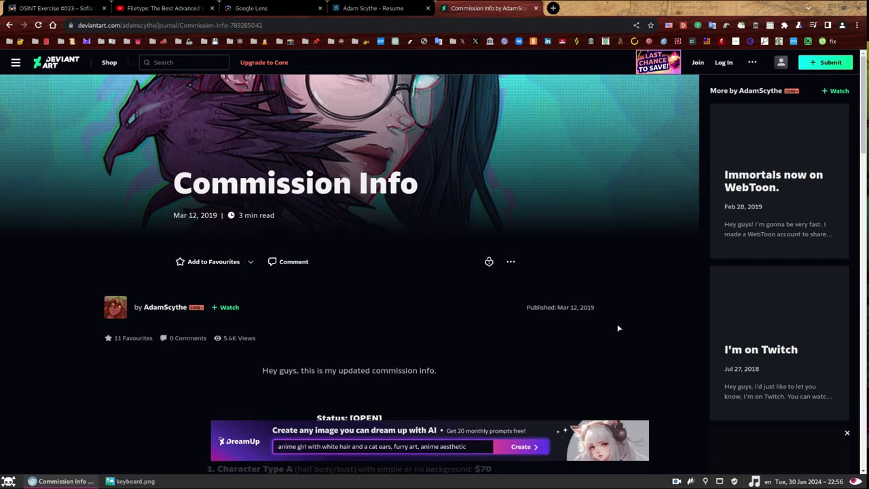
scroll(627, 317, down, 4)
scroll(627, 317, down, 6)
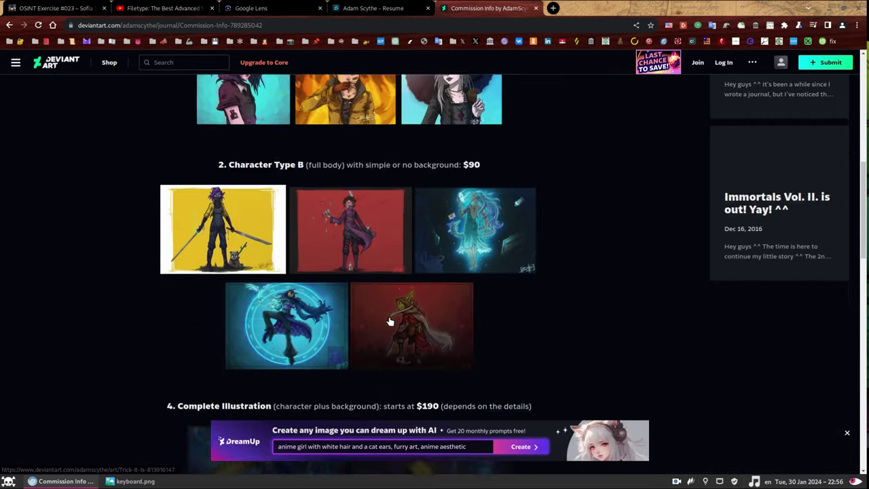
scroll(578, 251, down, 3)
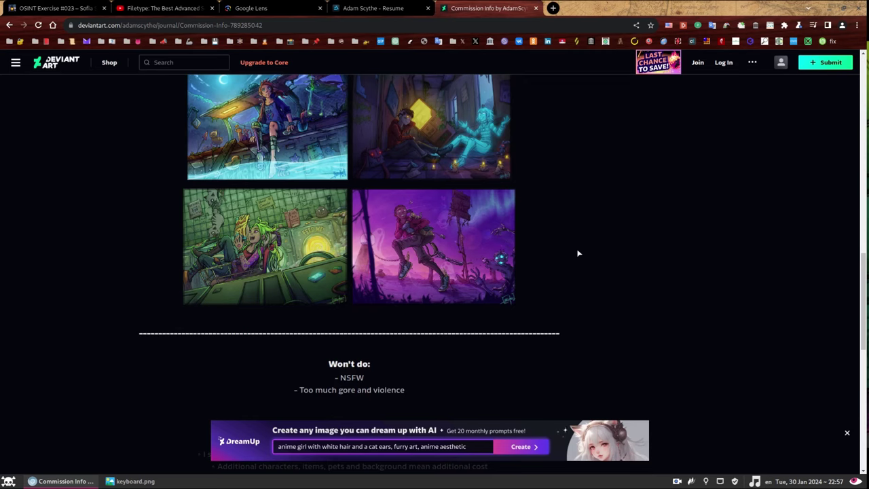
scroll(578, 253, up, 2)
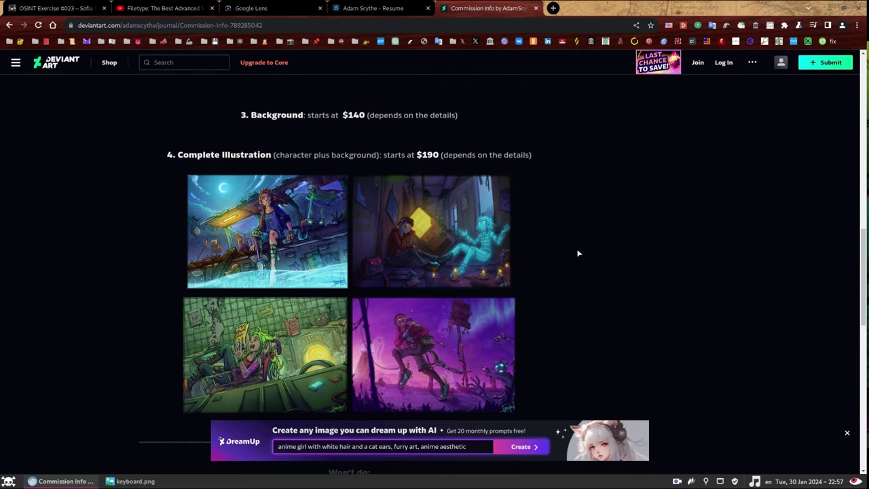